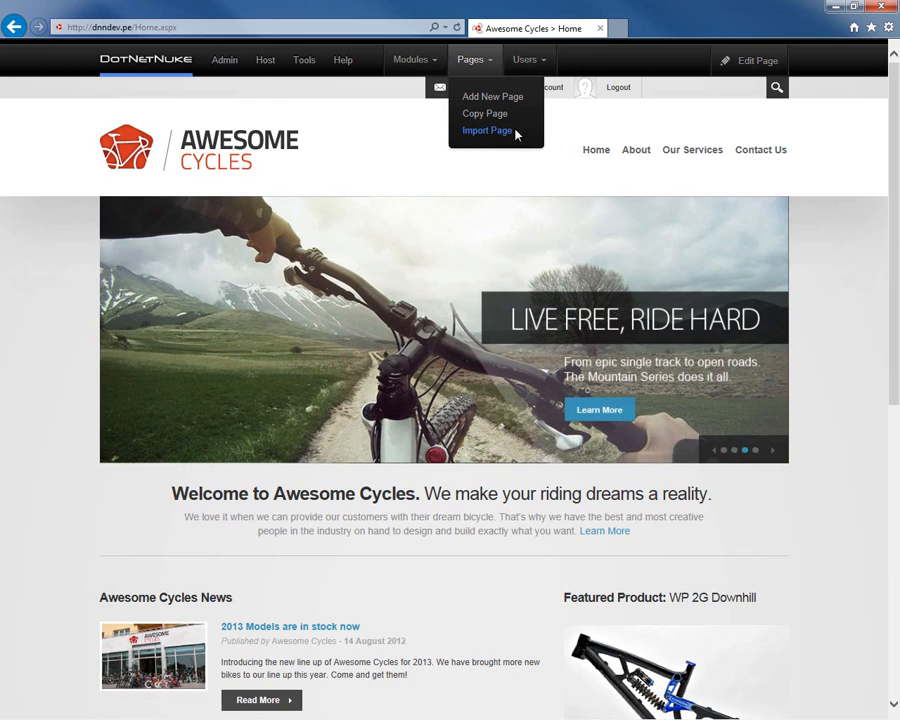
# Add a new page named Products with the title Awesome Cycles Products
pyautogui.click(492, 97)
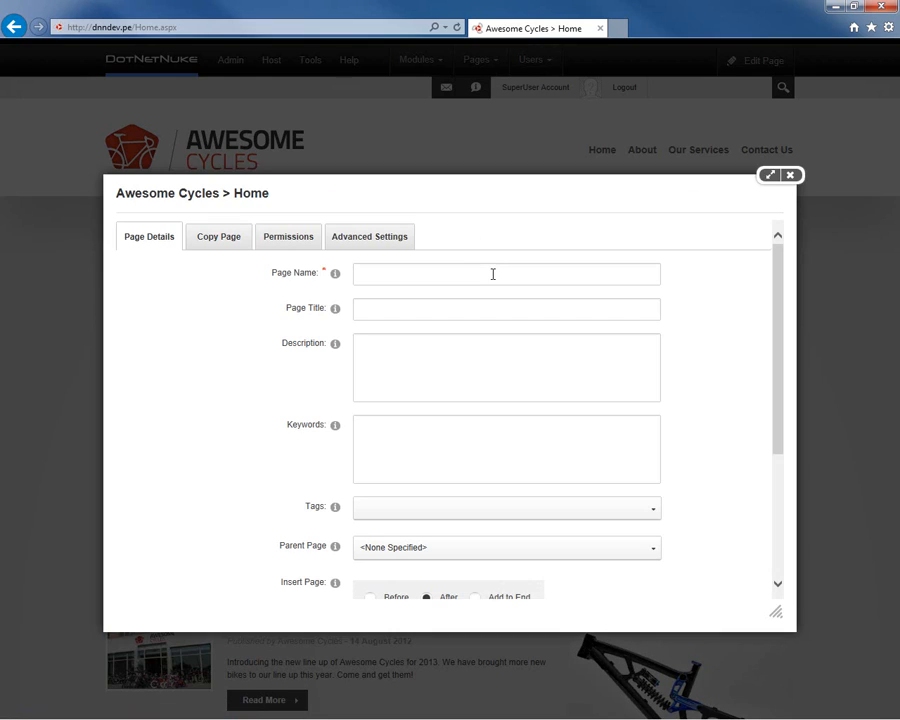
pyautogui.click(495, 273)
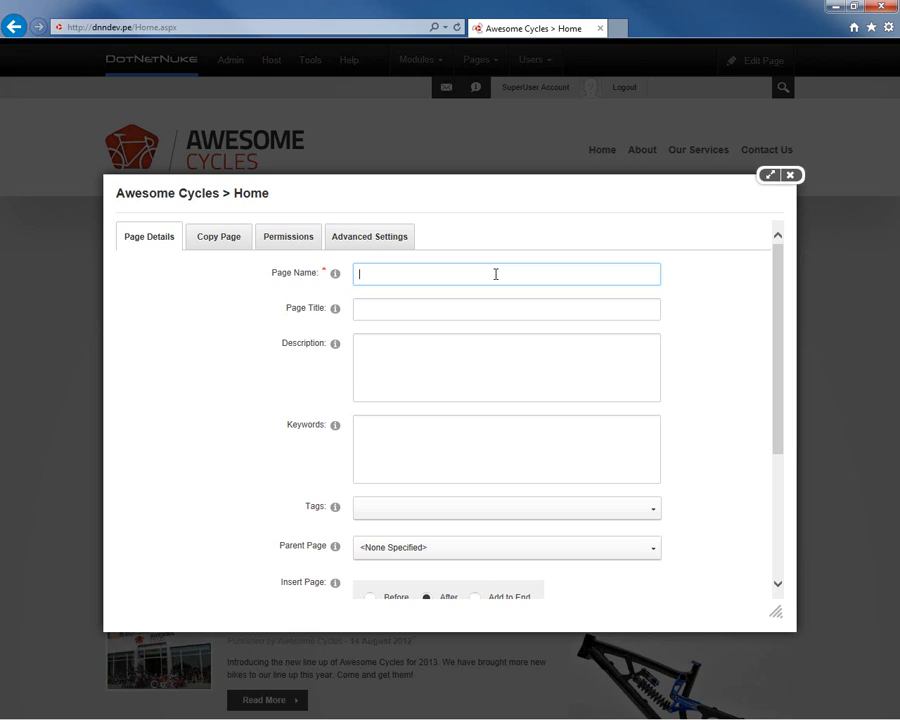
pyautogui.write('Produc')
pyautogui.write('ts')
pyautogui.click(466, 304)
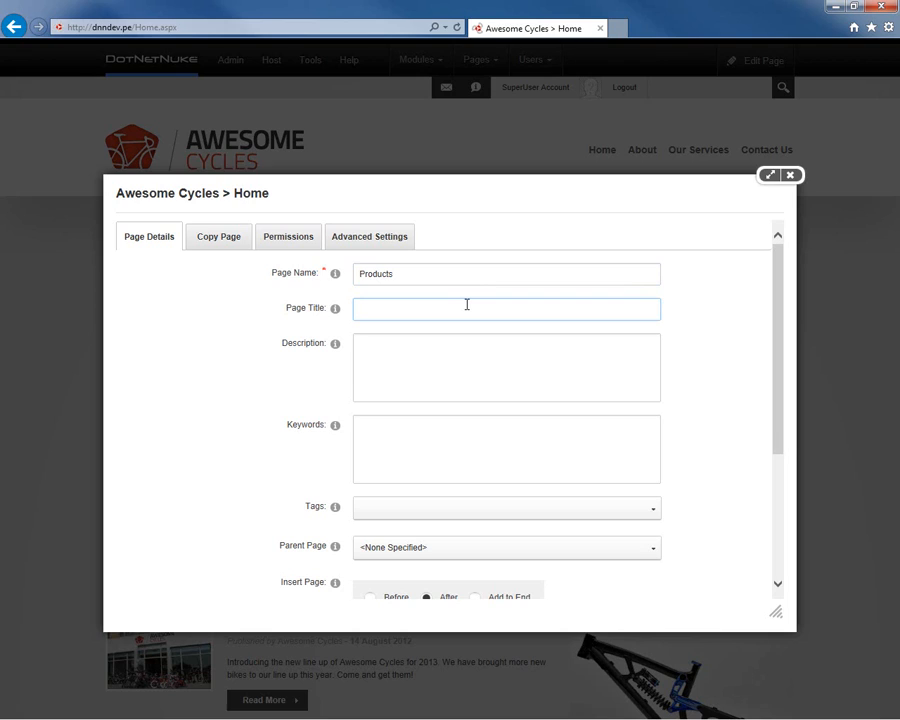
pyautogui.write('A')
pyautogui.write('wesome Cycles ')
pyautogui.write('Products')
# Describe it as "This is the products page for Awesome Cycles" with keywords Bicycles,Products,Bikes
pyautogui.click(470, 355)
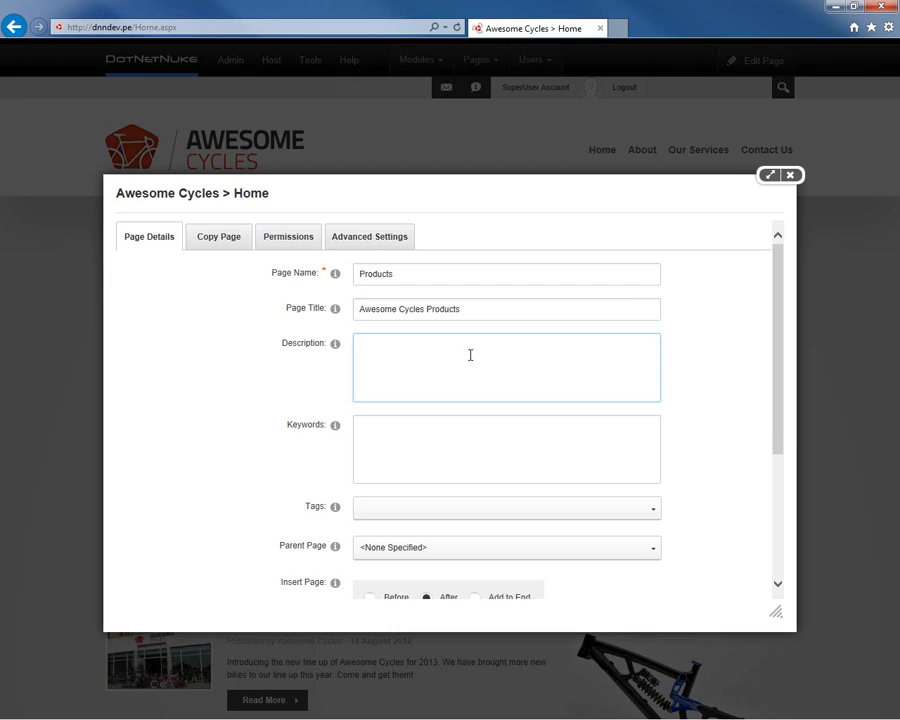
pyautogui.write('Th')
pyautogui.write('is is the produc')
pyautogui.write('ts page for Awe')
pyautogui.write('some Cycles')
pyautogui.press('Tab')
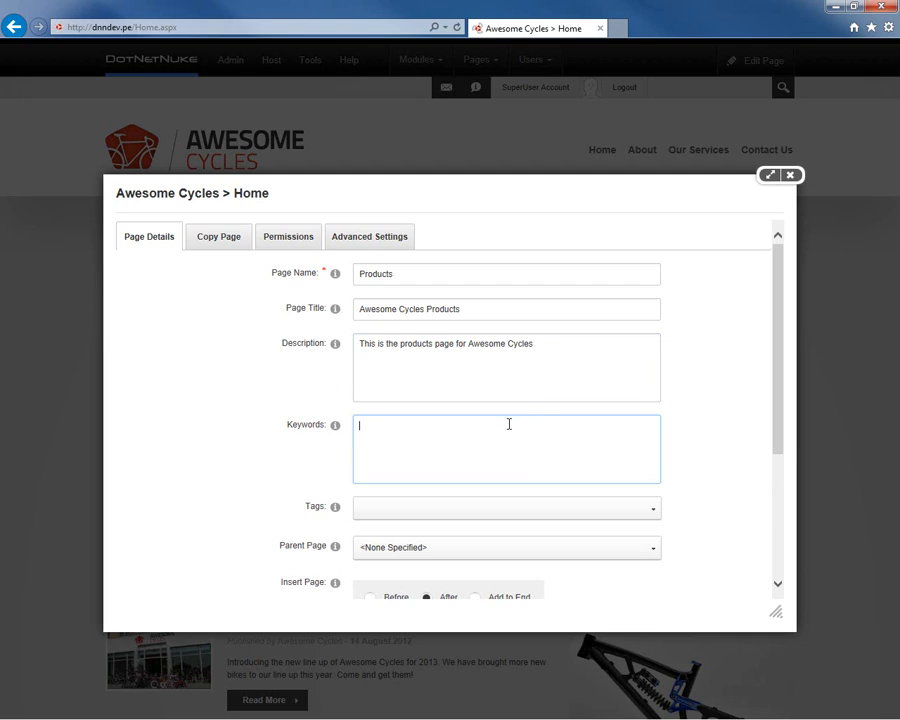
pyautogui.write('Bic')
pyautogui.write('ycles,')
pyautogui.write('Products,')
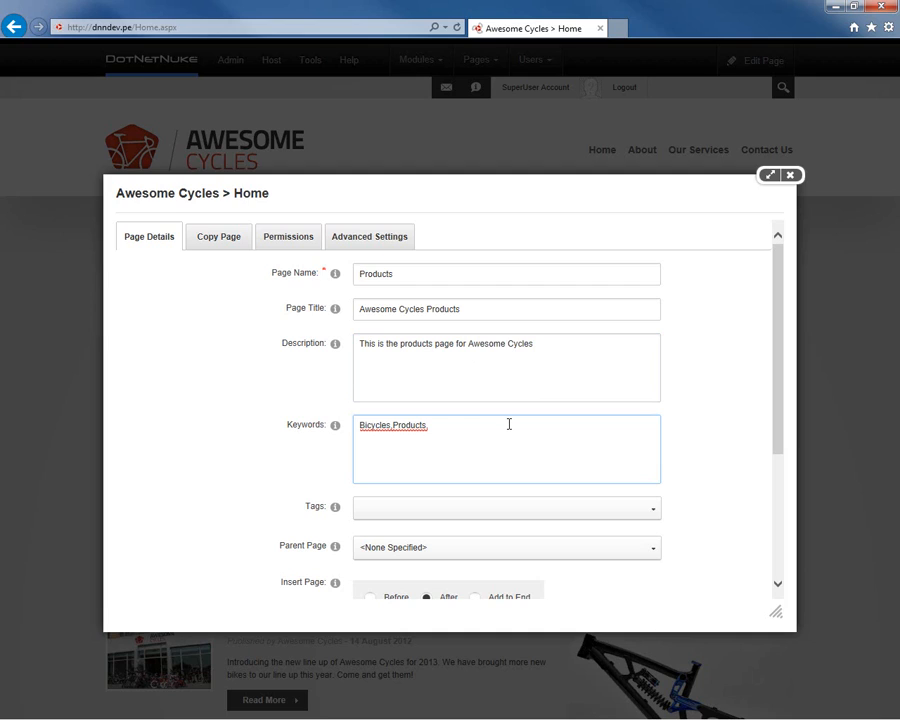
pyautogui.write('Bikes')
pyautogui.scroll(-1, 508, 422)
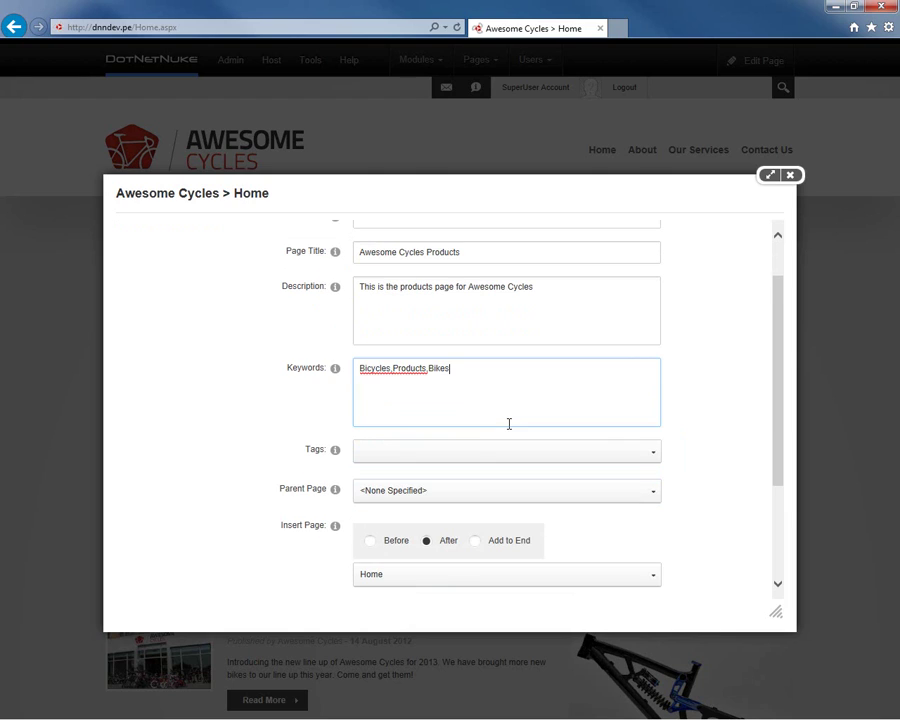
pyautogui.click(652, 453)
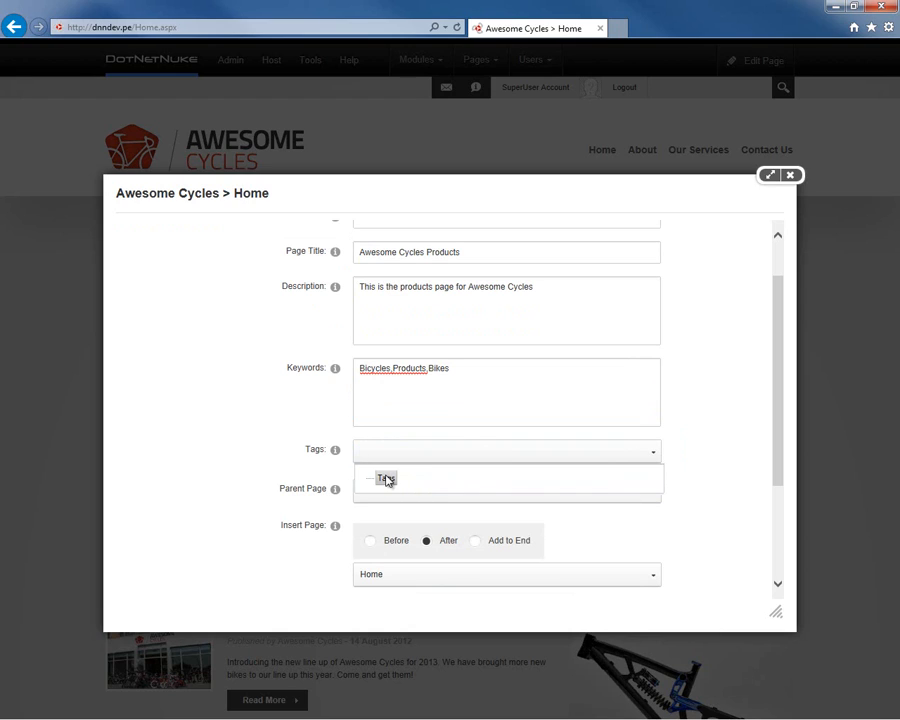
pyautogui.click(672, 476)
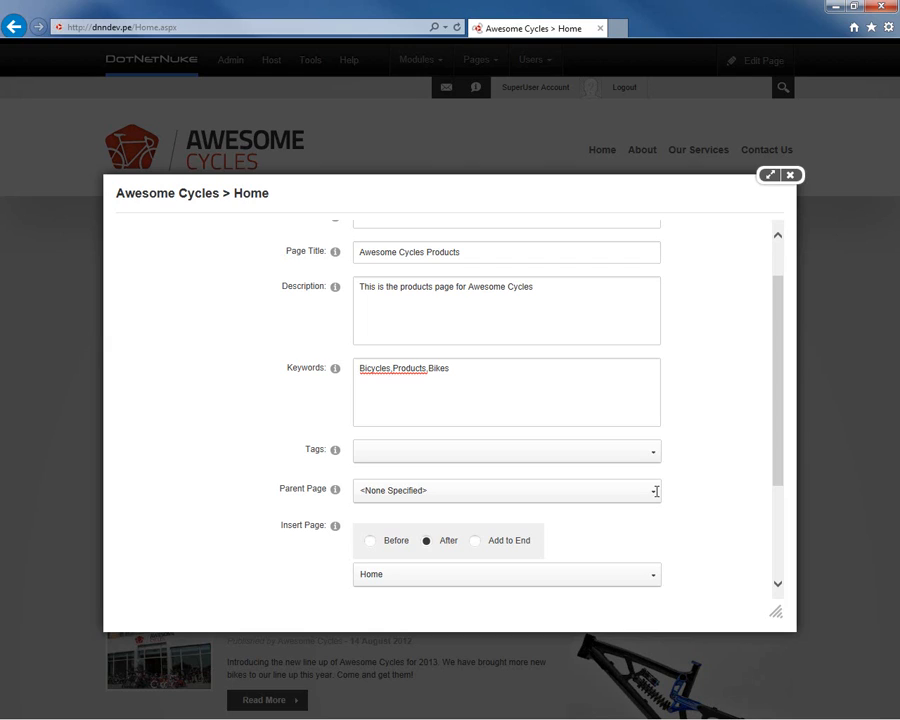
pyautogui.scroll(-1, 656, 491)
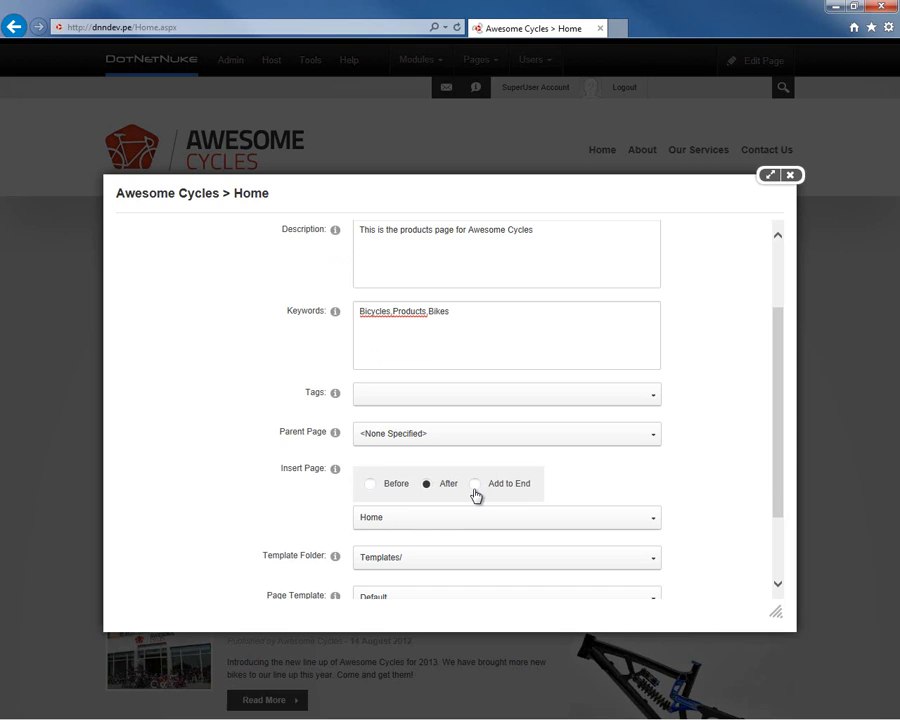
pyautogui.click(422, 517)
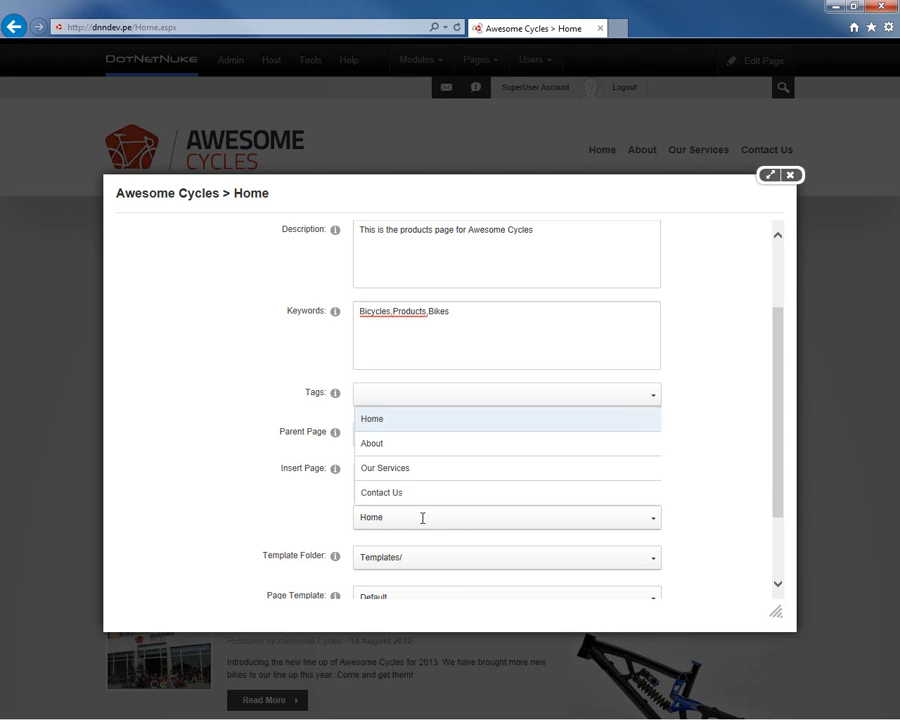
pyautogui.click(320, 512)
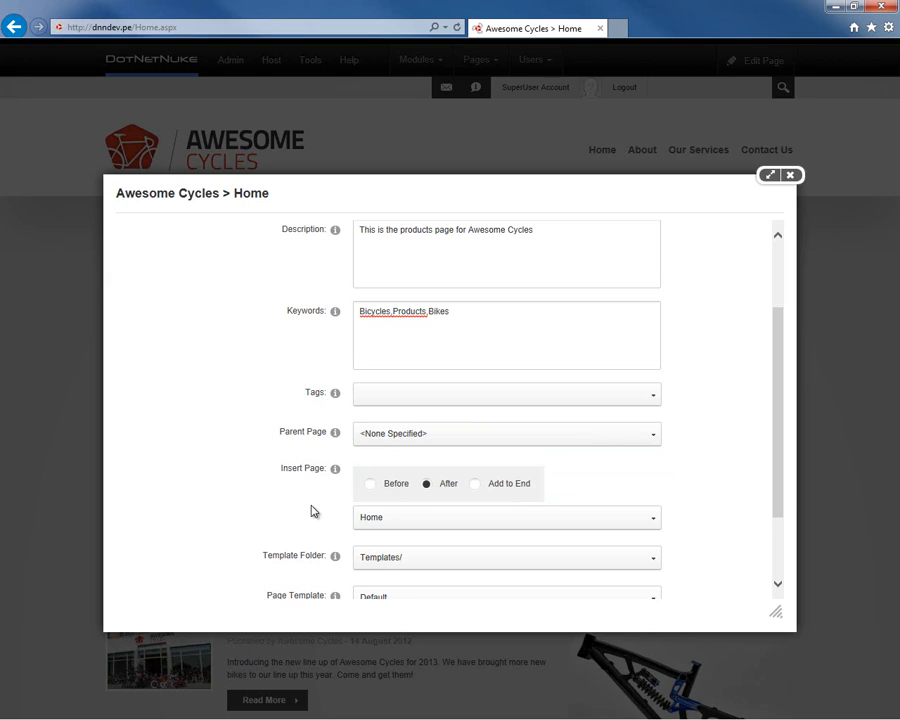
pyautogui.scroll(-3, 311, 510)
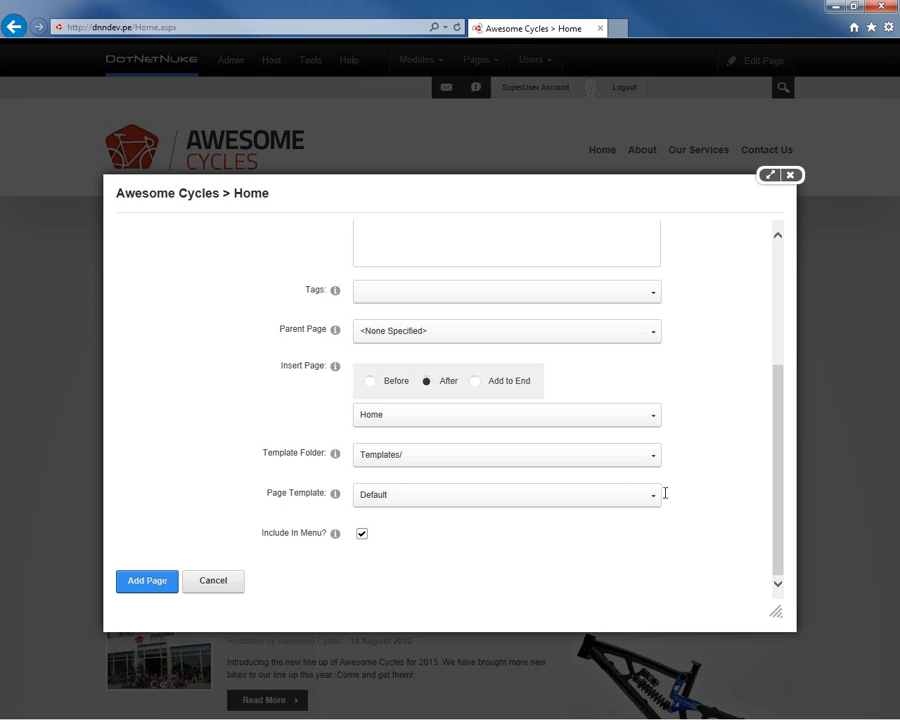
pyautogui.click(653, 490)
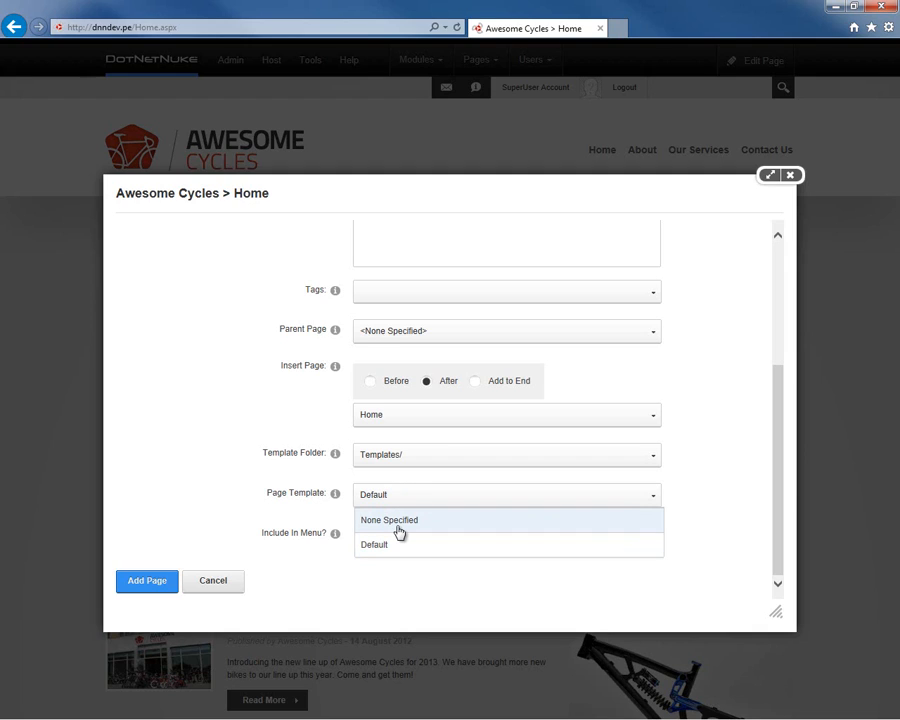
pyautogui.click(688, 535)
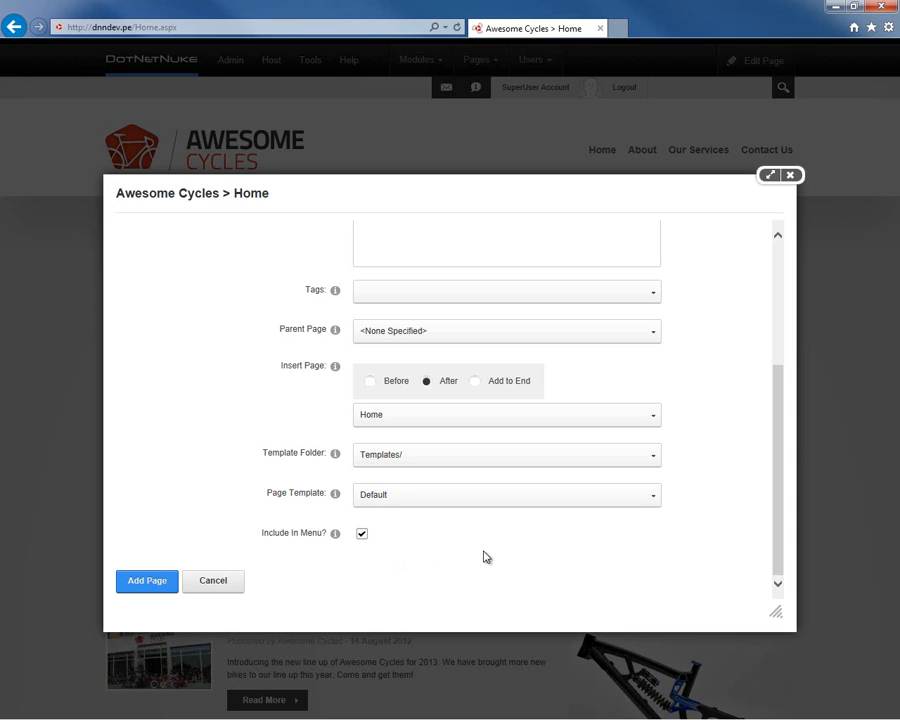
pyautogui.scroll(5, 485, 557)
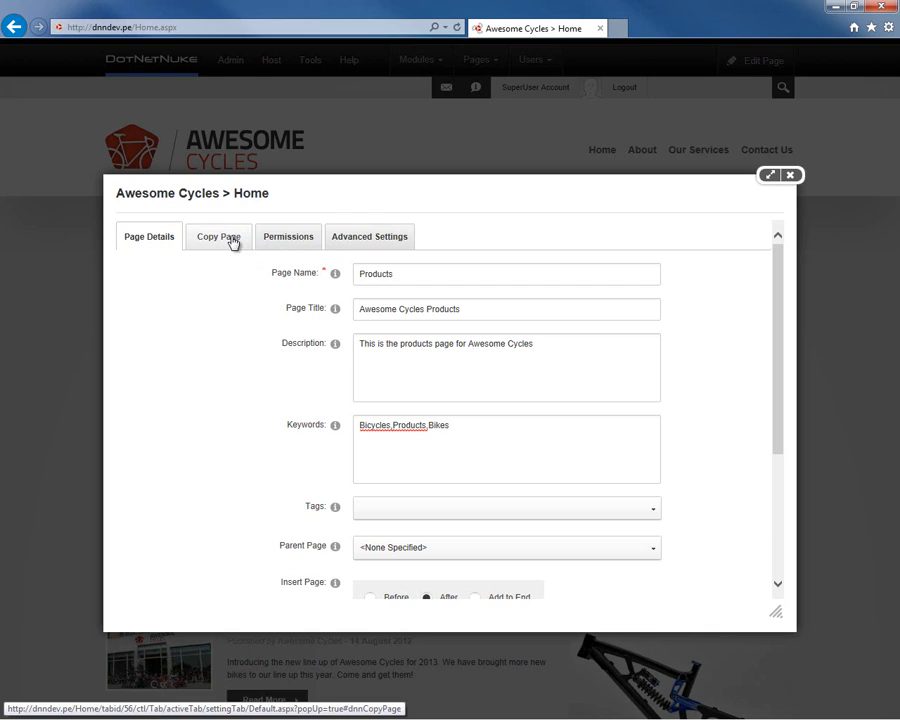
# Clear the All Users View permission so only administrators can see the page
pyautogui.click(280, 246)
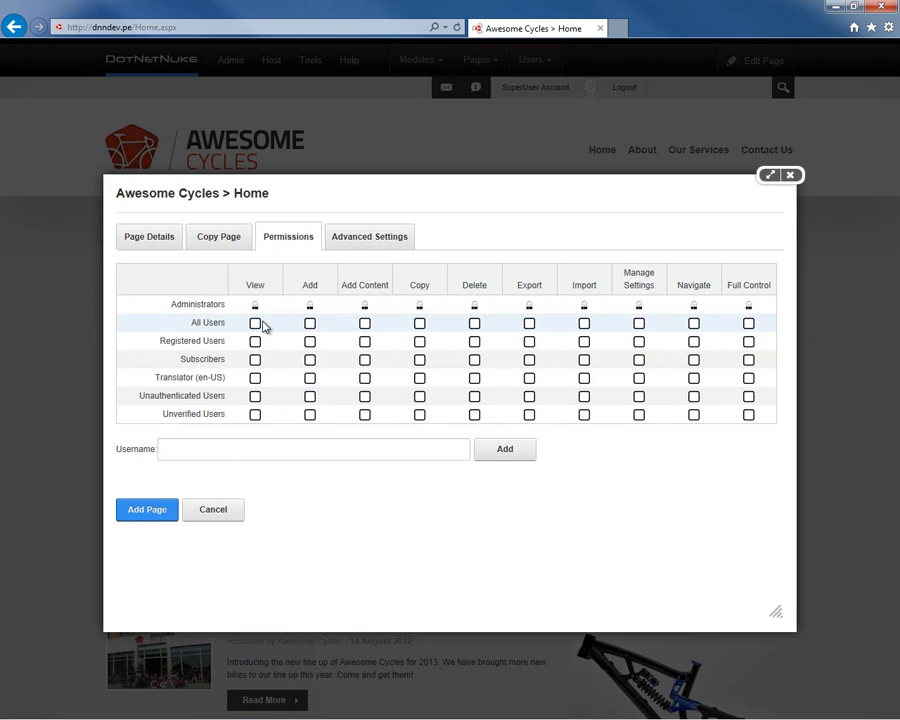
pyautogui.click(256, 324)
pyautogui.click(255, 324)
pyautogui.click(366, 238)
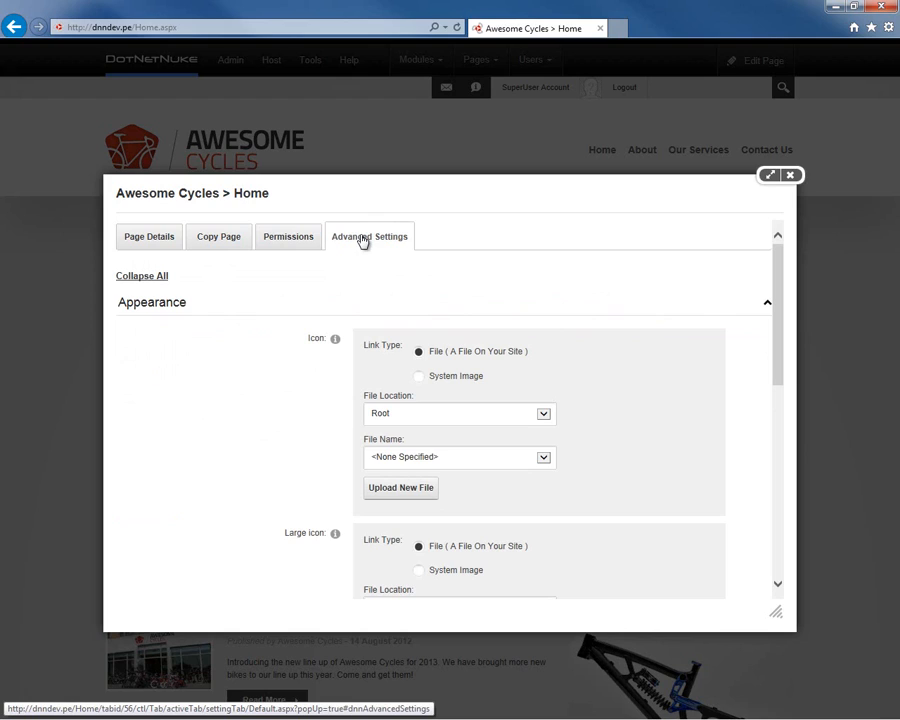
pyautogui.scroll(-1, 363, 241)
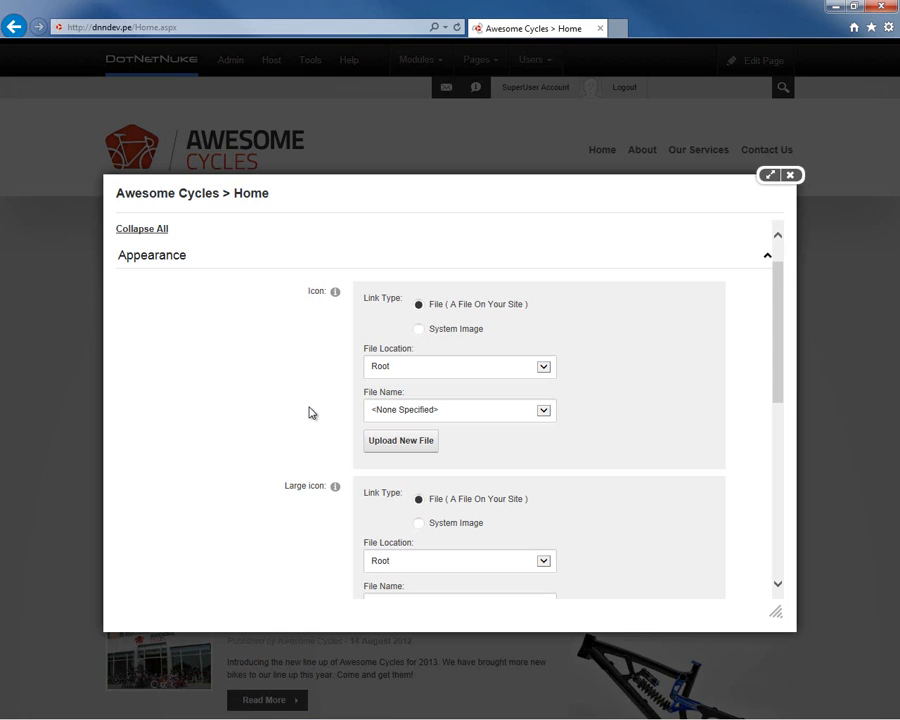
pyautogui.scroll(-1, 310, 413)
pyautogui.scroll(-1, 310, 413)
pyautogui.scroll(-1, 310, 413)
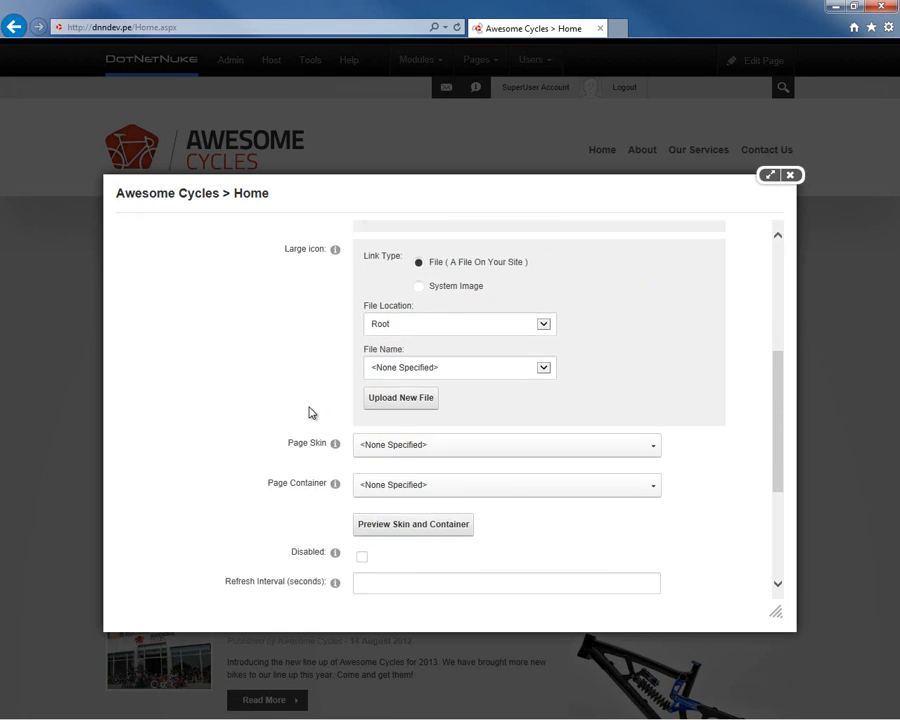
pyautogui.scroll(-1, 310, 413)
pyautogui.scroll(-1, 310, 413)
pyautogui.scroll(-1, 310, 413)
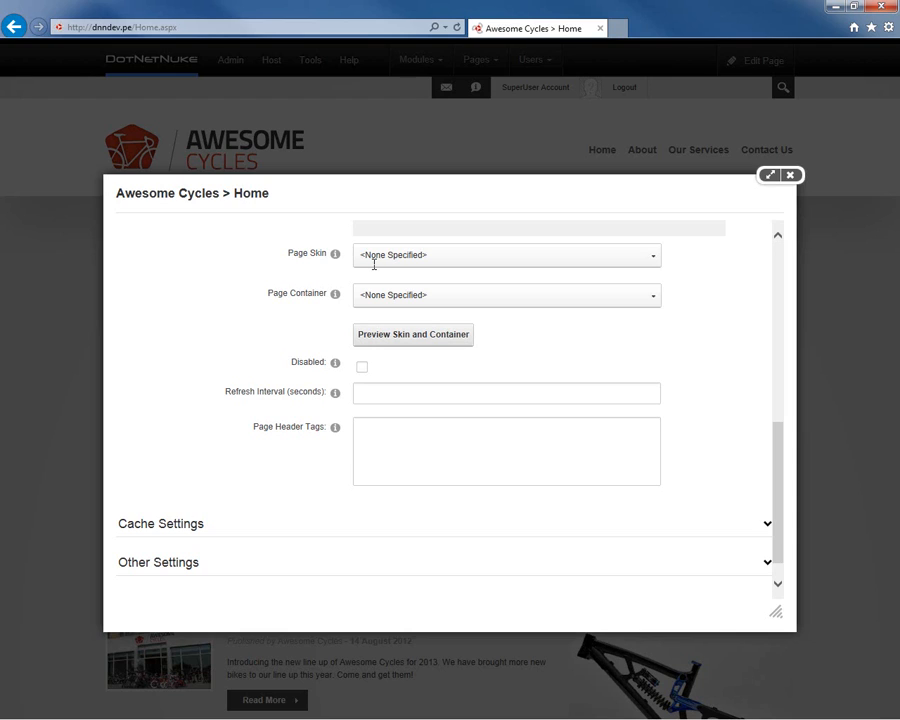
pyautogui.click(452, 260)
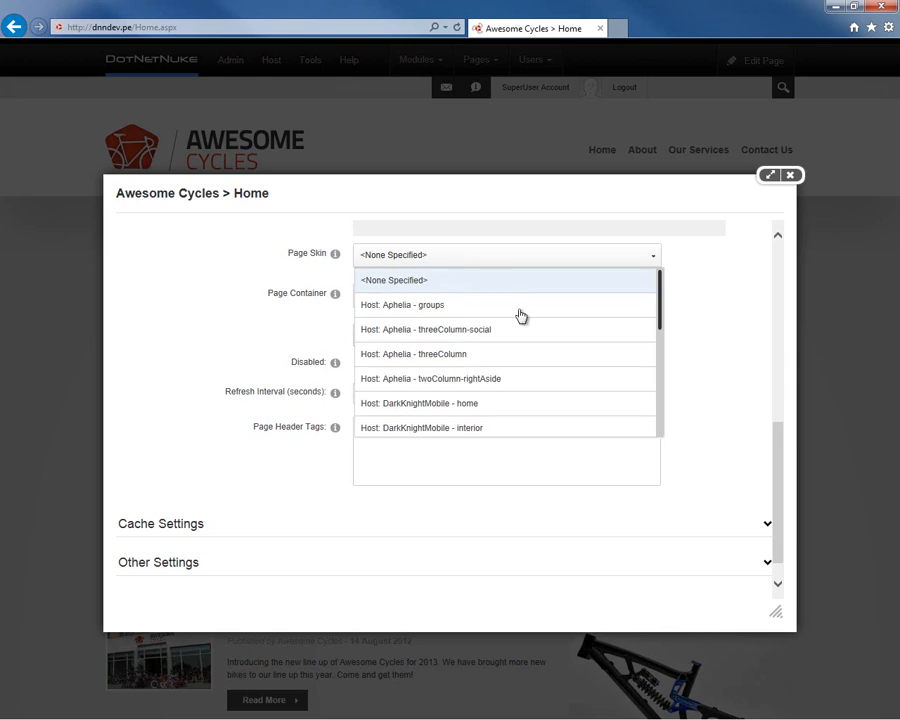
pyautogui.click(678, 314)
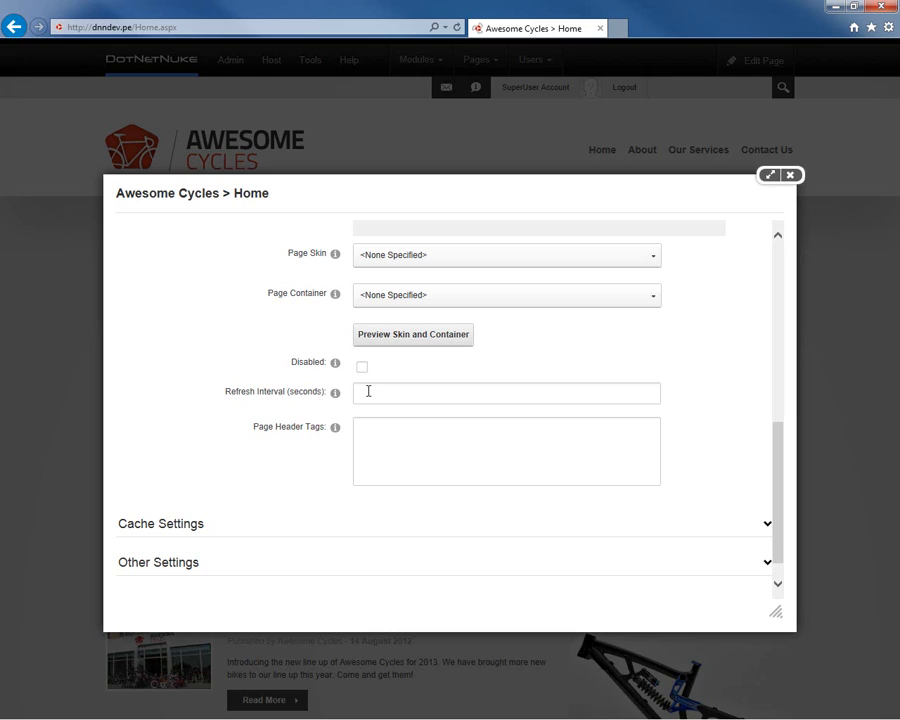
pyautogui.click(368, 391)
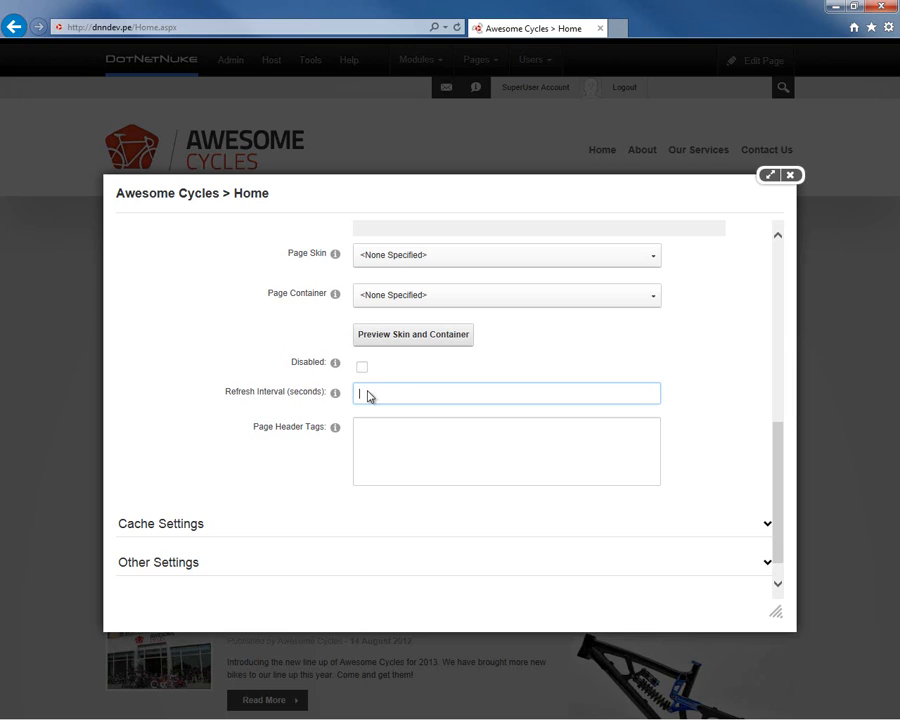
pyautogui.click(391, 461)
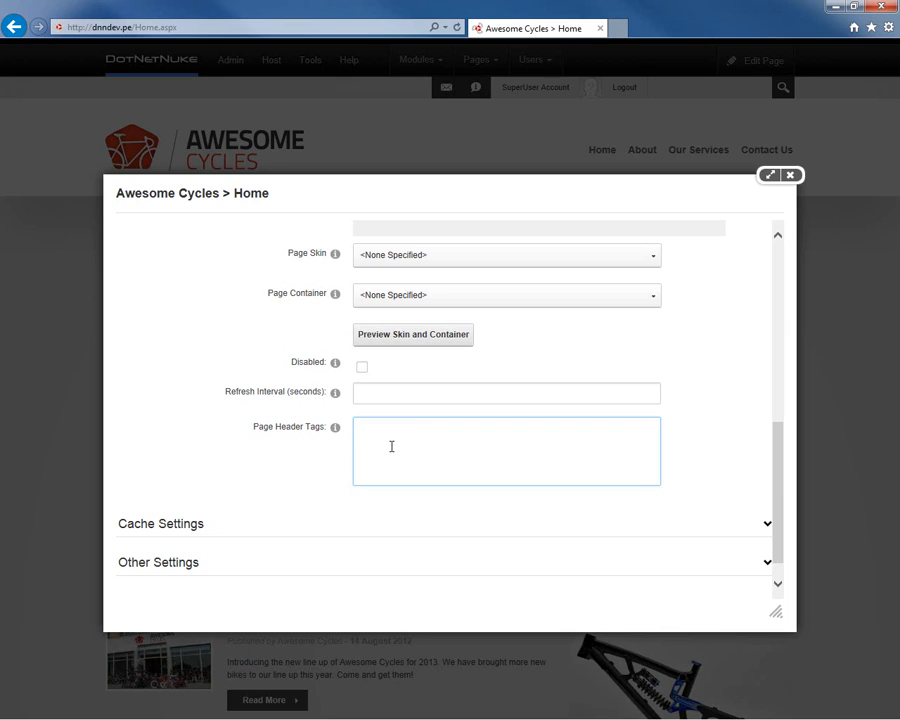
pyautogui.scroll(-1, 391, 446)
# Set the output cache provider to MemoryOutputCachingProvider with a 10-second cache duration
pyautogui.click(229, 501)
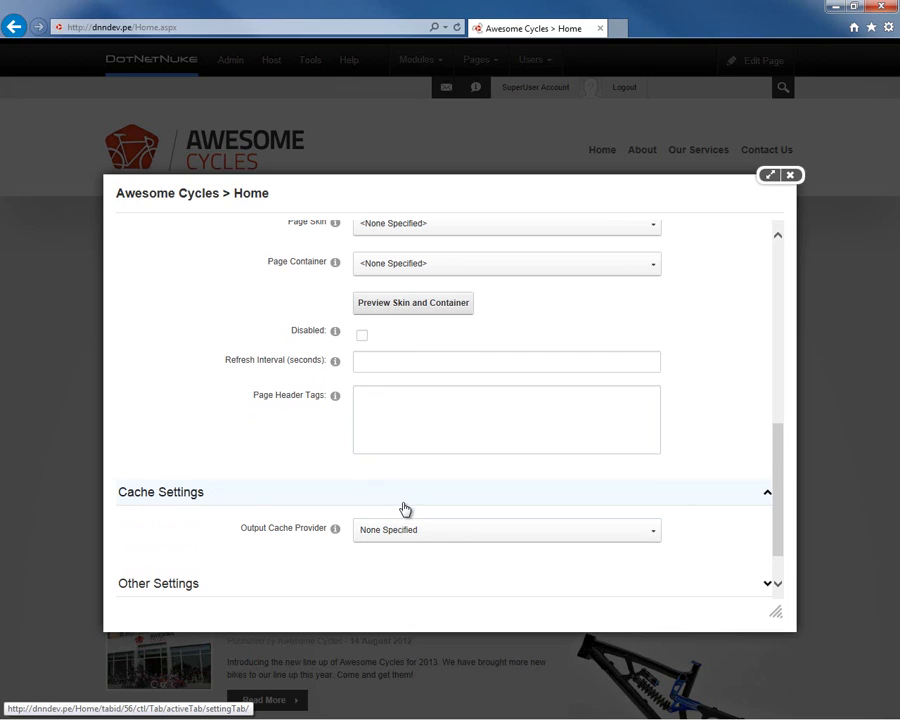
pyautogui.click(412, 532)
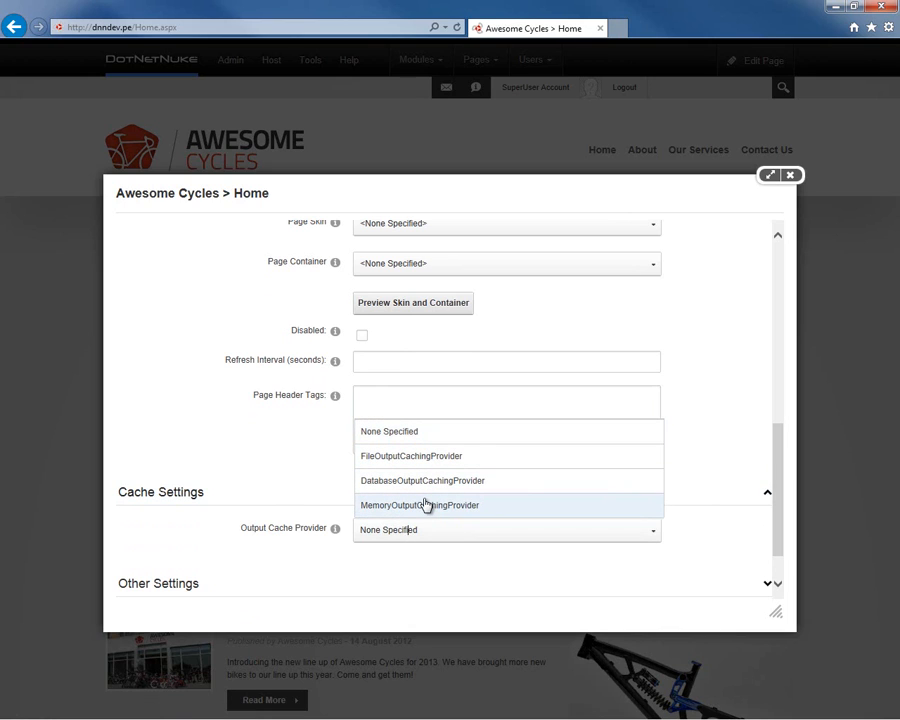
pyautogui.click(425, 507)
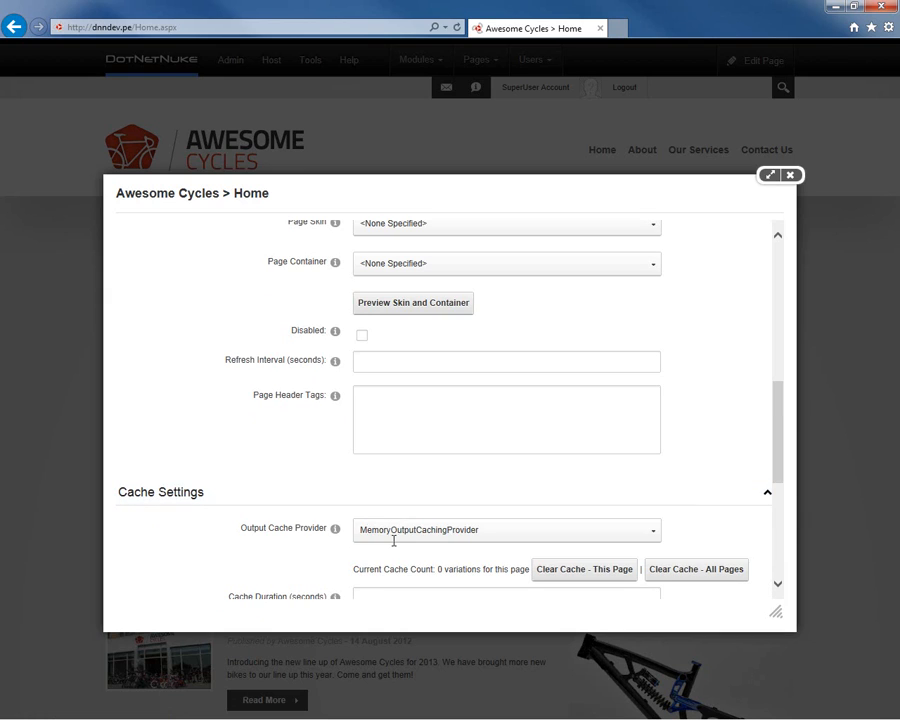
pyautogui.scroll(-2, 416, 502)
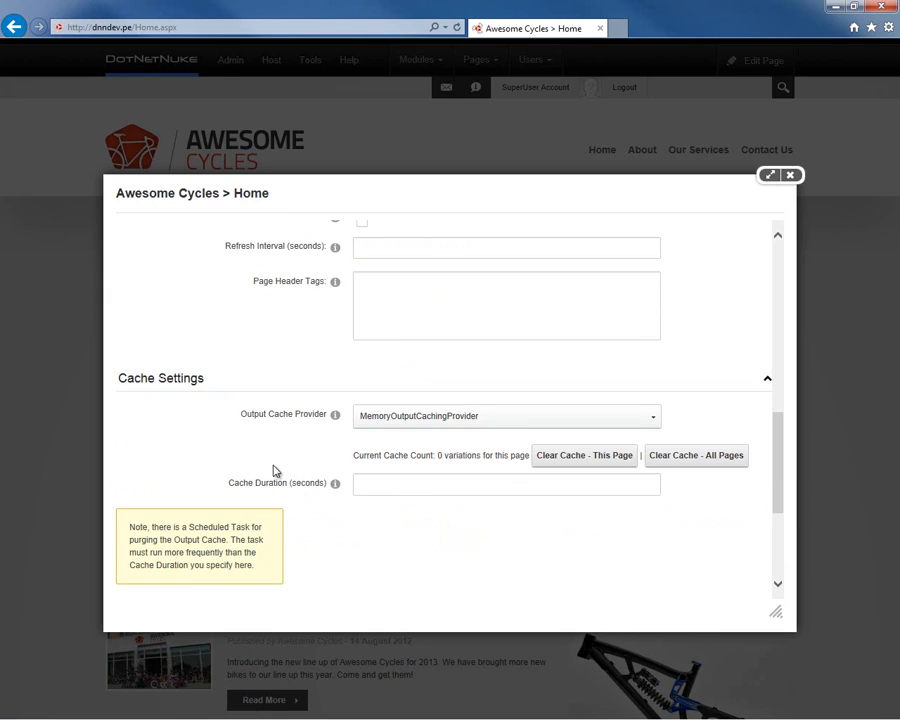
pyautogui.click(430, 489)
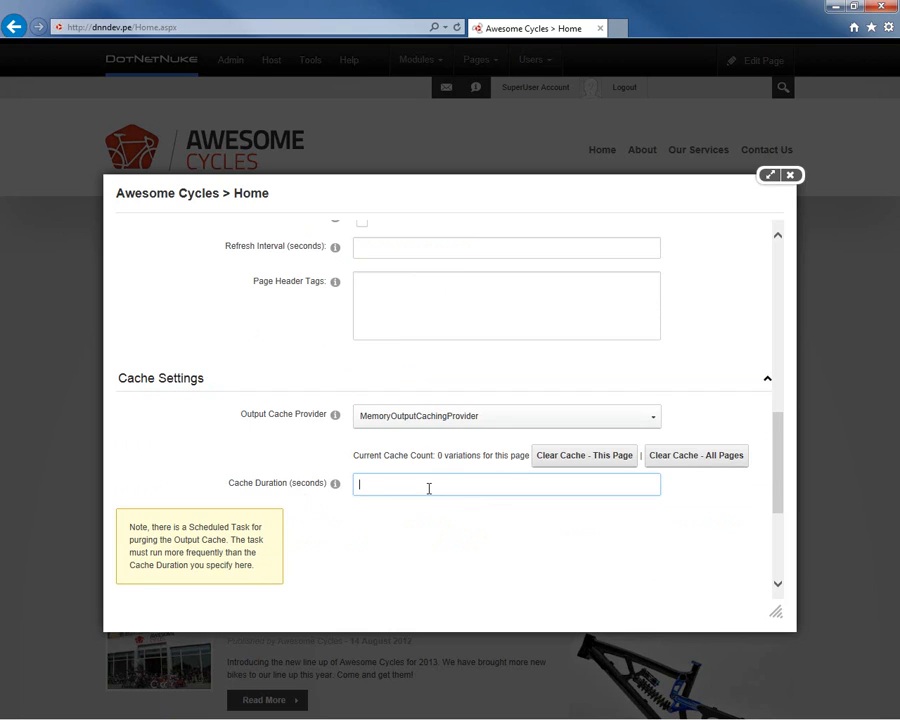
pyautogui.write('1')
pyautogui.write('0')
pyautogui.scroll(-3, 416, 516)
pyautogui.scroll(-2, 430, 425)
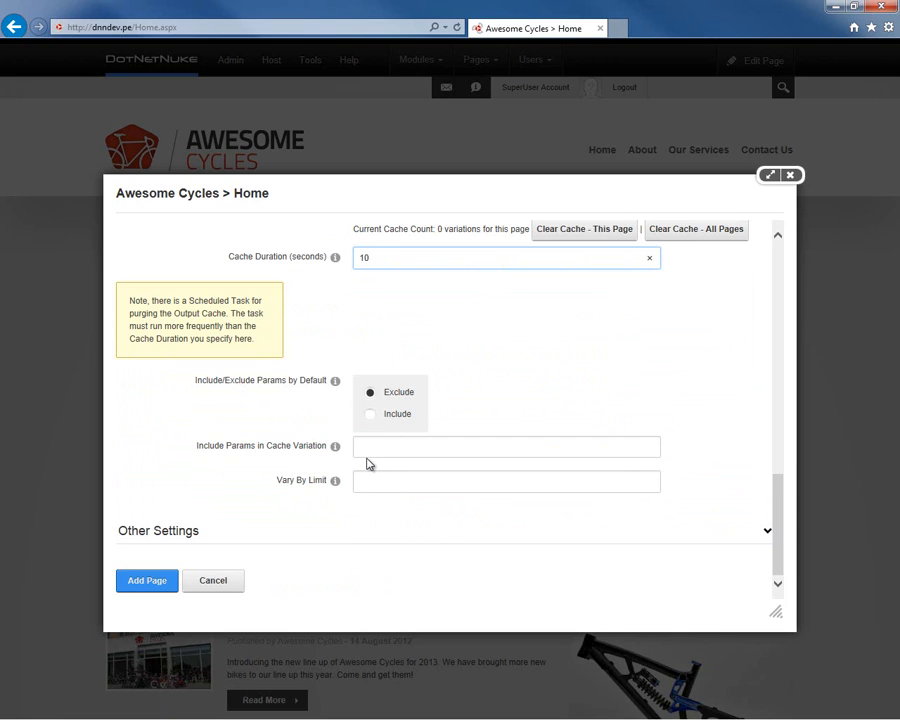
pyautogui.scroll(1, 367, 463)
pyautogui.scroll(1, 367, 463)
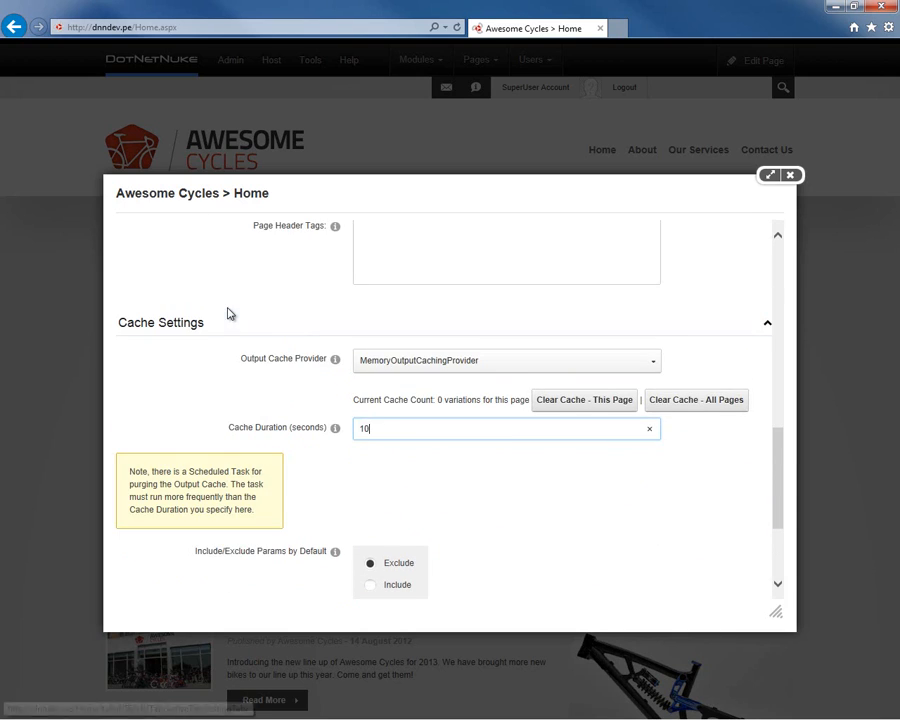
pyautogui.click(238, 320)
pyautogui.click(240, 531)
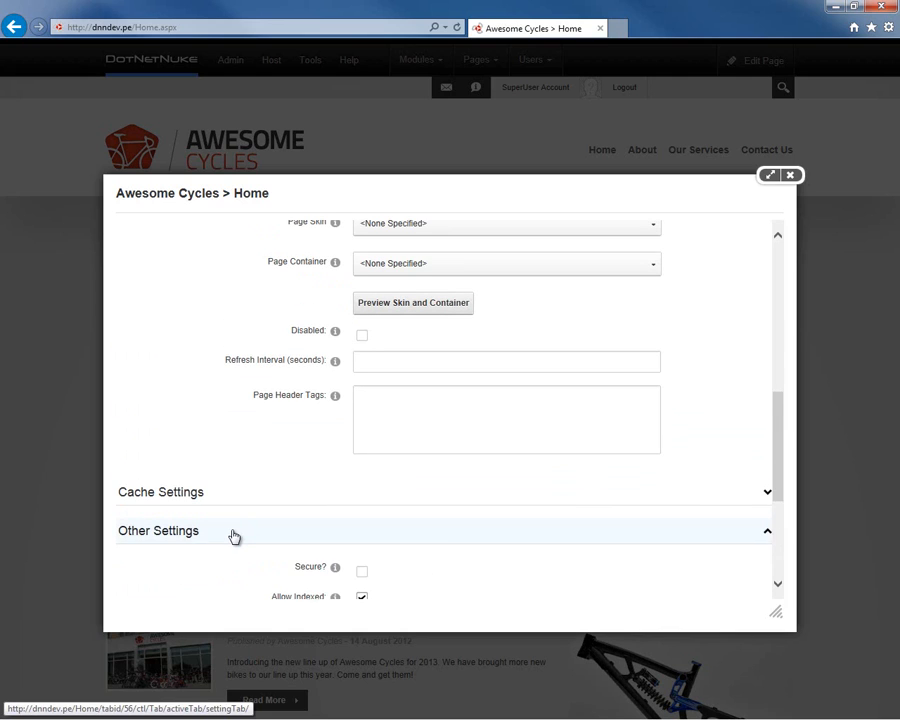
pyautogui.scroll(-2, 294, 480)
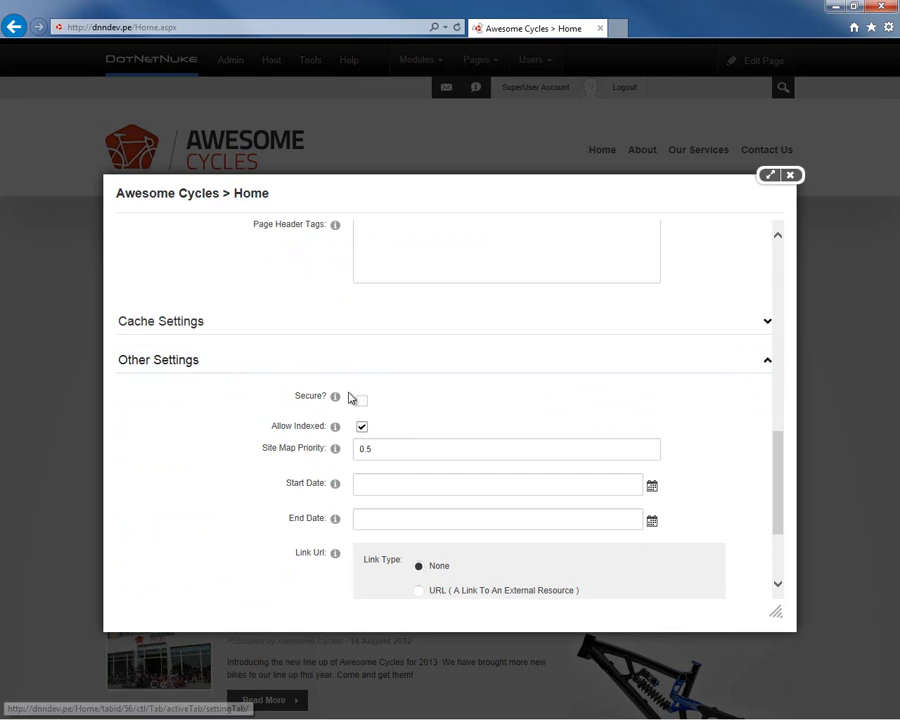
pyautogui.scroll(-1, 345, 390)
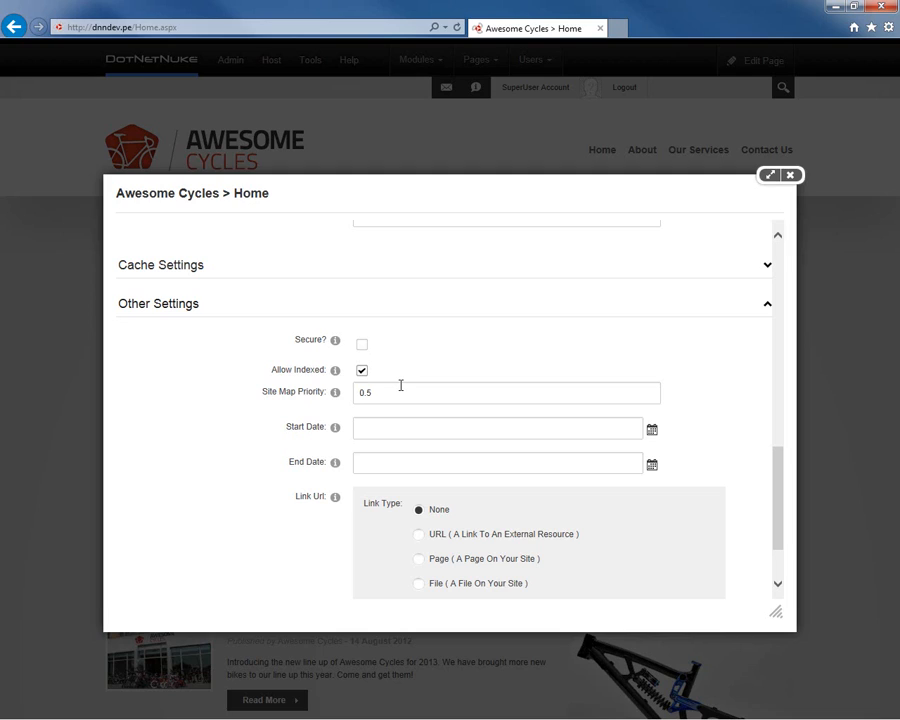
pyautogui.moveTo(400, 385); pyautogui.dragTo(345, 393)
pyautogui.click(443, 390)
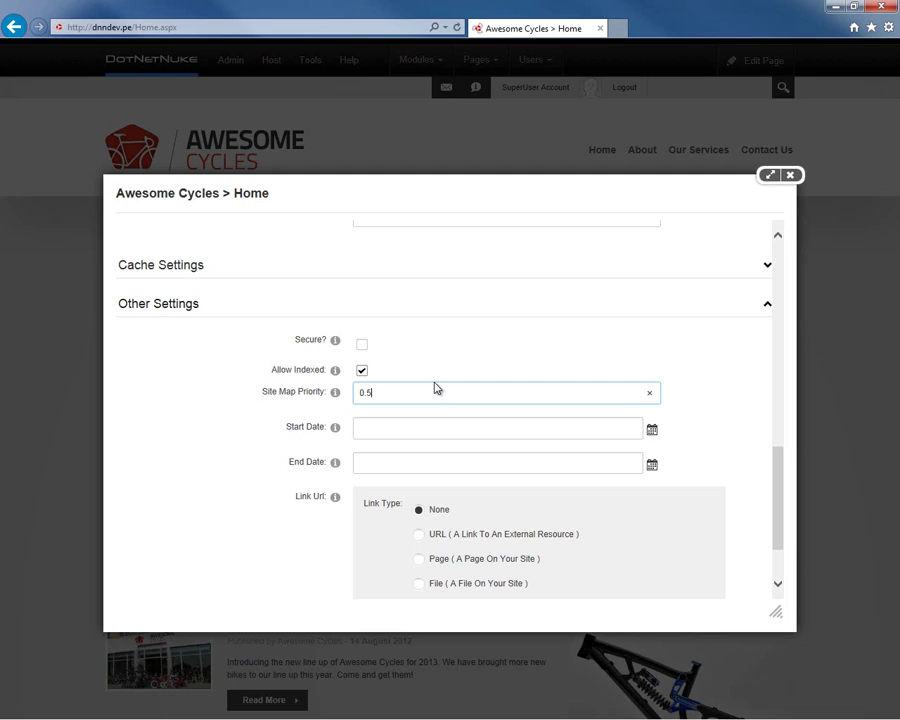
pyautogui.click(415, 433)
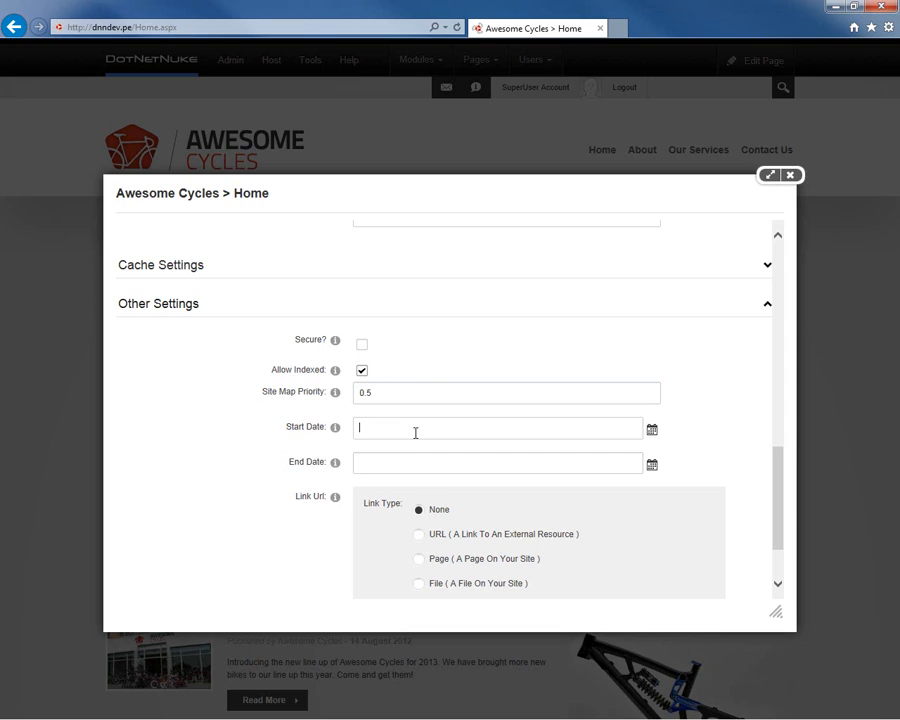
pyautogui.scroll(-1, 300, 485)
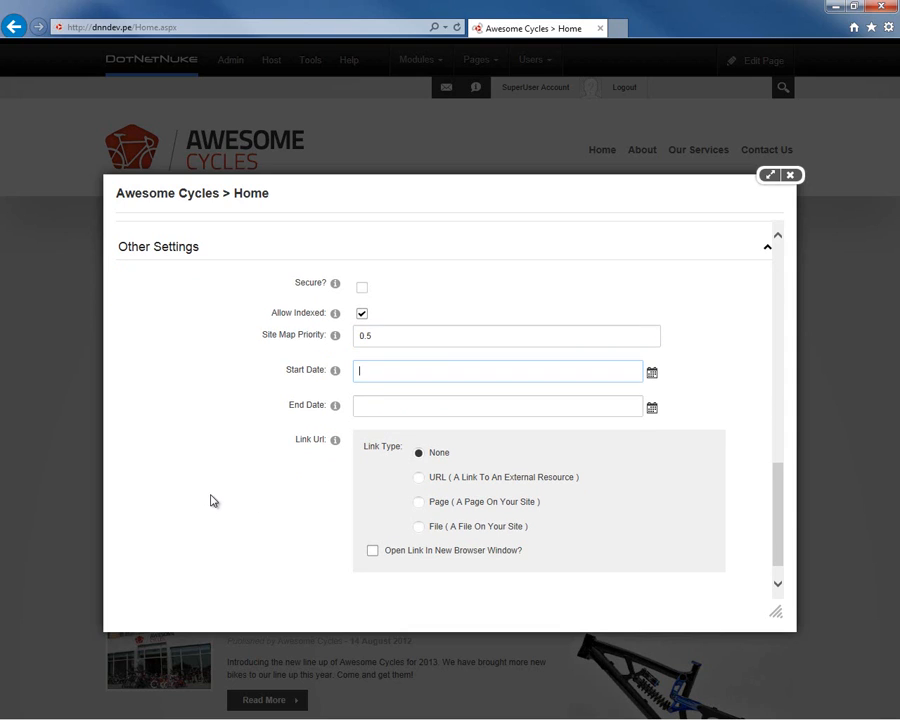
pyautogui.scroll(-1, 270, 455)
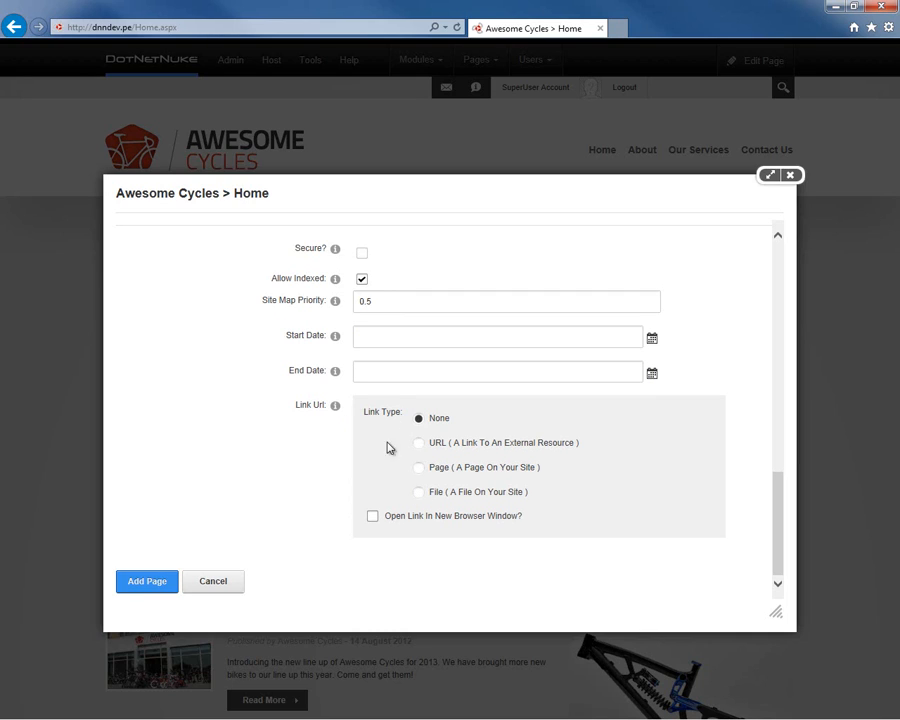
# Add the Products page and confirm it opens at its own URL in the site menu
pyautogui.click(150, 584)
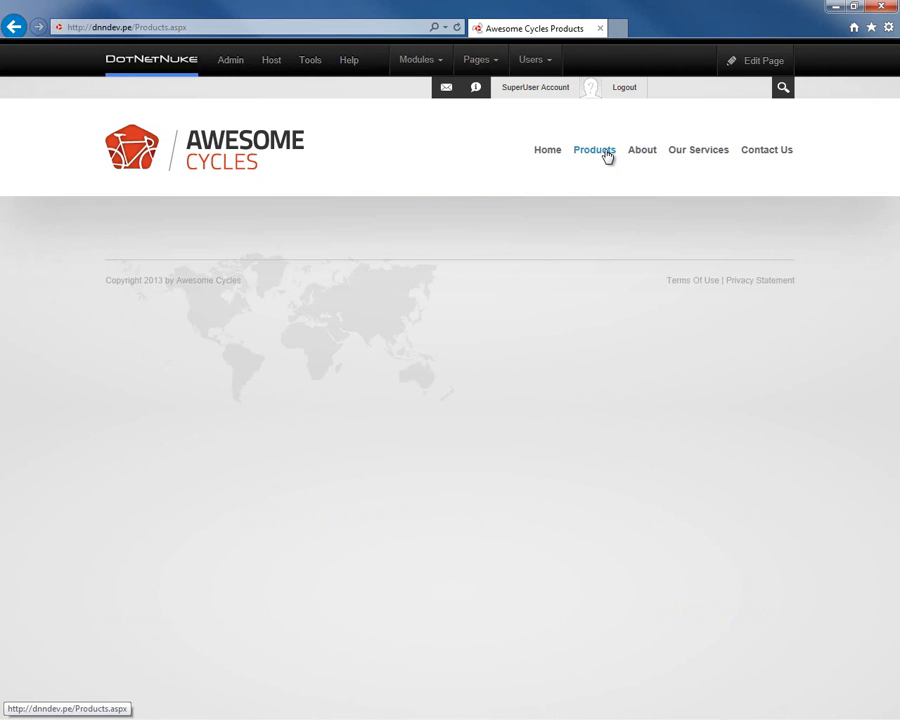
pyautogui.click(135, 28)
pyautogui.click(135, 28)
pyautogui.click(262, 313)
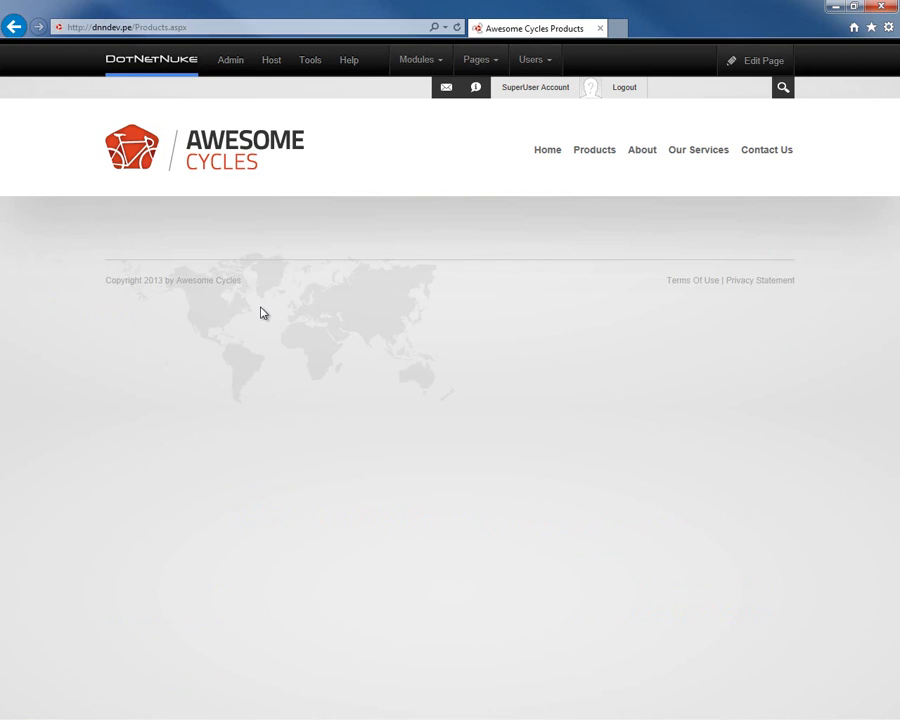